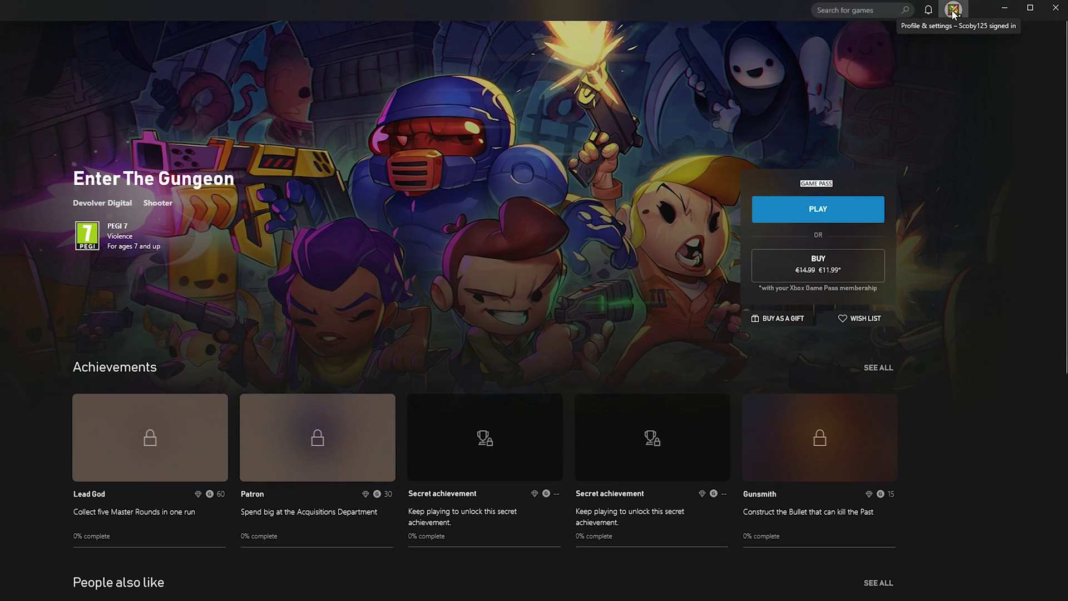
Open Settings from the profile menu to reach the Account page.
{"action": "left_click", "coordinate": [954, 10]}
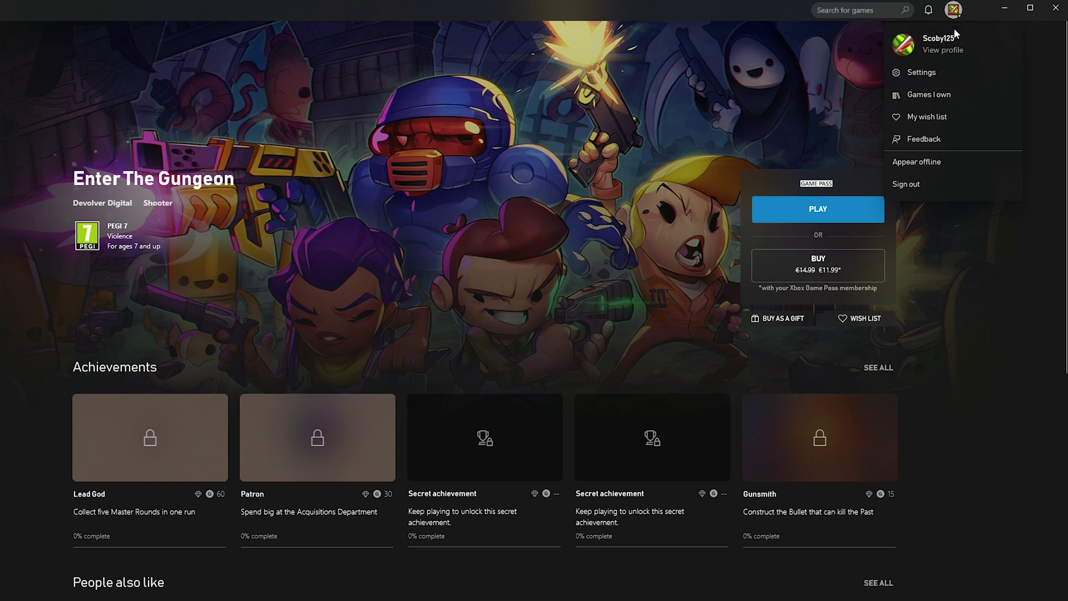
{"action": "left_click", "coordinate": [947, 68]}
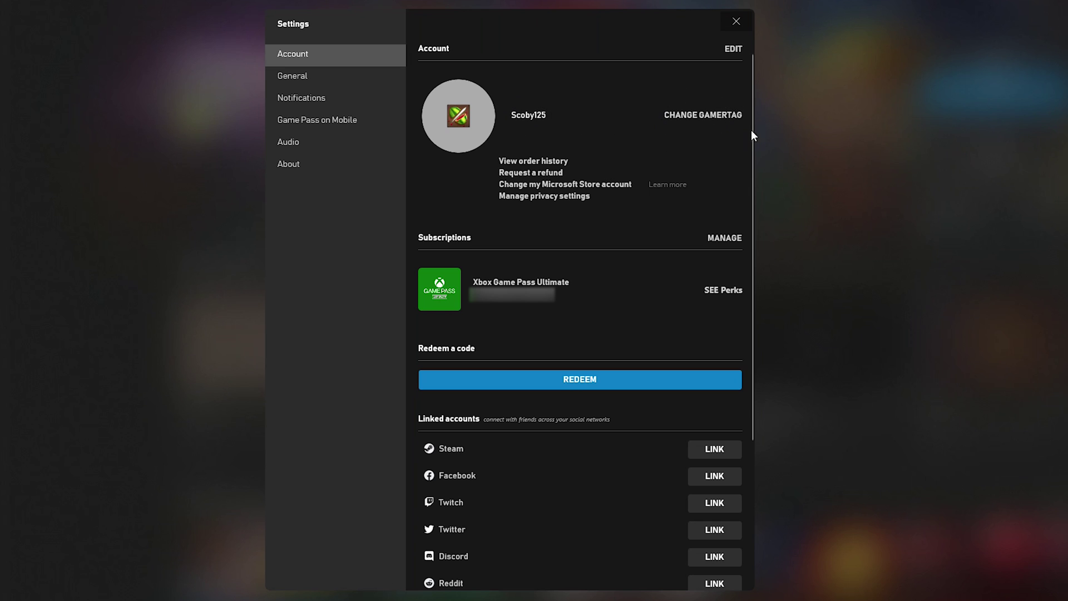
Open the change gamertag web page and review its gamertag naming rules.
{"action": "left_click", "coordinate": [704, 114]}
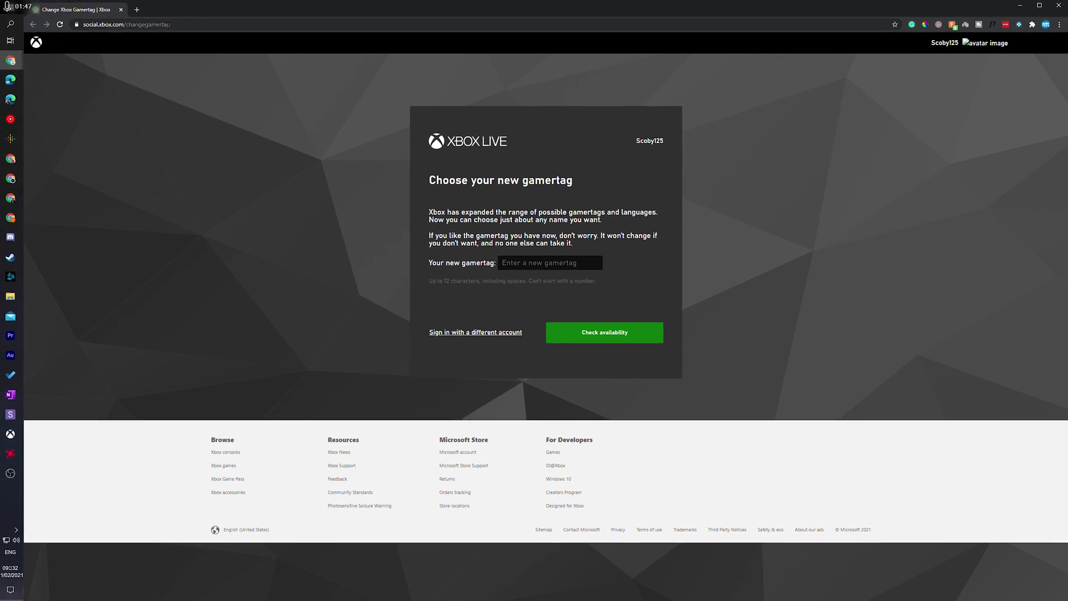
{"action": "left_click", "coordinate": [230, 25]}
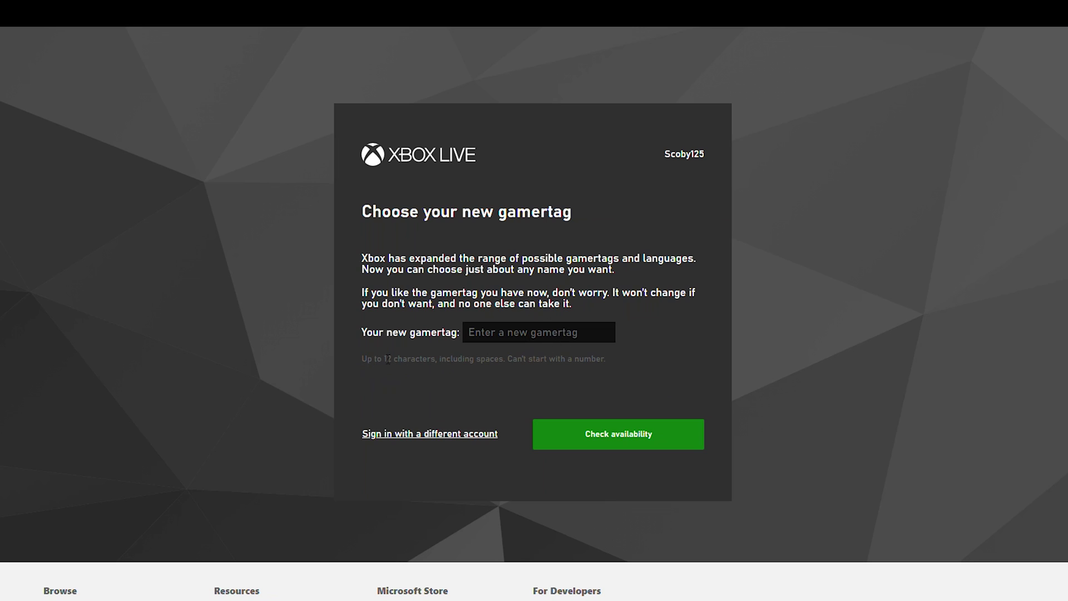
{"action": "left_click_drag", "start_coordinate": [386, 360], "coordinate": [613, 360]}
{"action": "left_click", "coordinate": [427, 359]}
{"action": "left_click", "coordinate": [506, 359]}
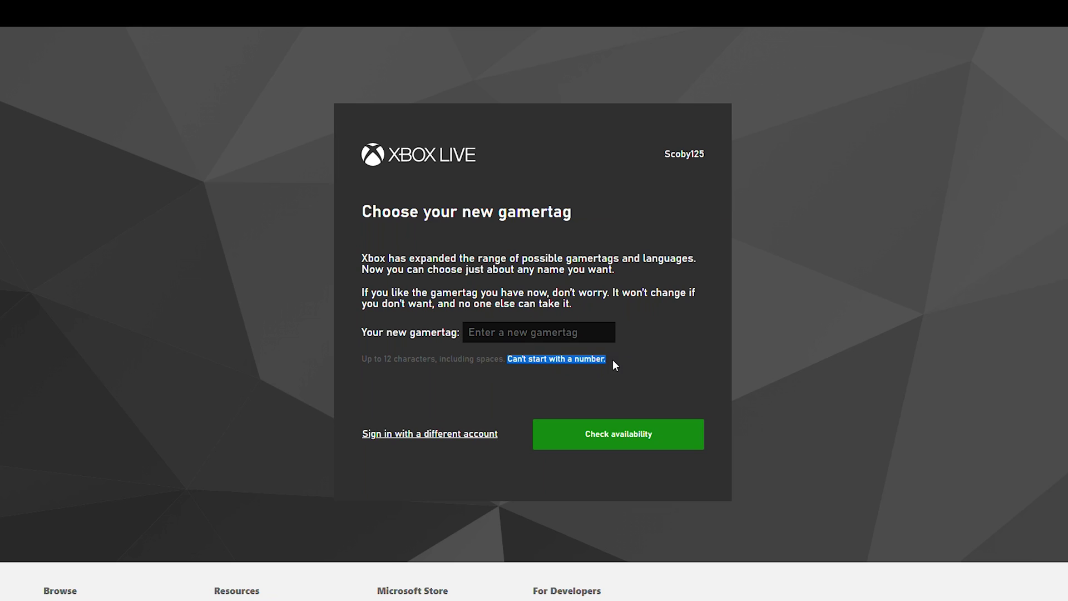
Enter a new gamertag in the 'Your new gamertag' field.
{"action": "left_click", "coordinate": [613, 360]}
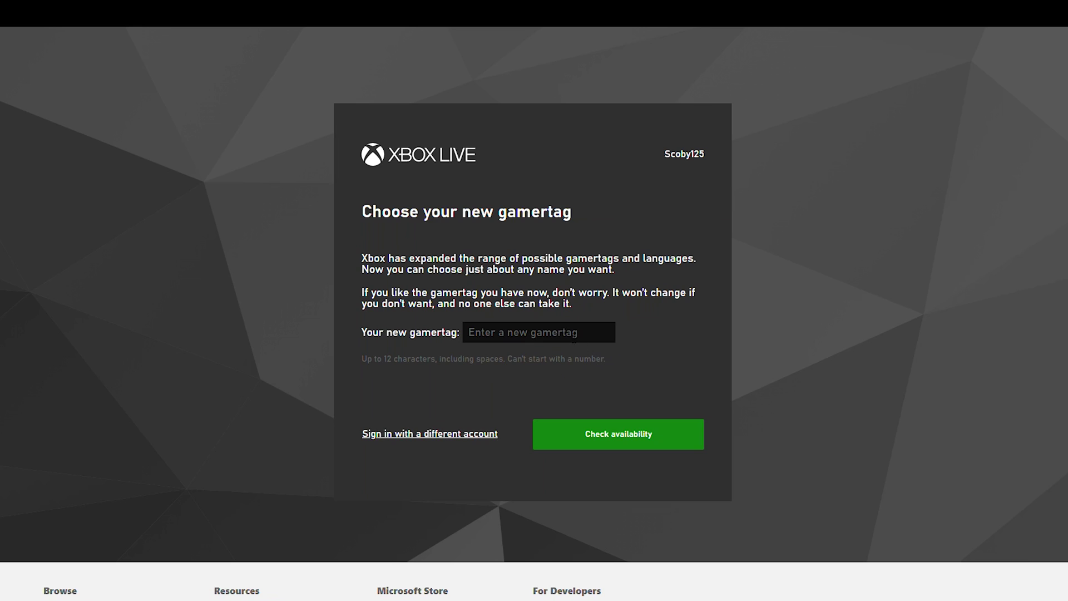
{"action": "left_click", "coordinate": [538, 333]}
{"action": "type", "text": "hgfdhgfdhgfd"}
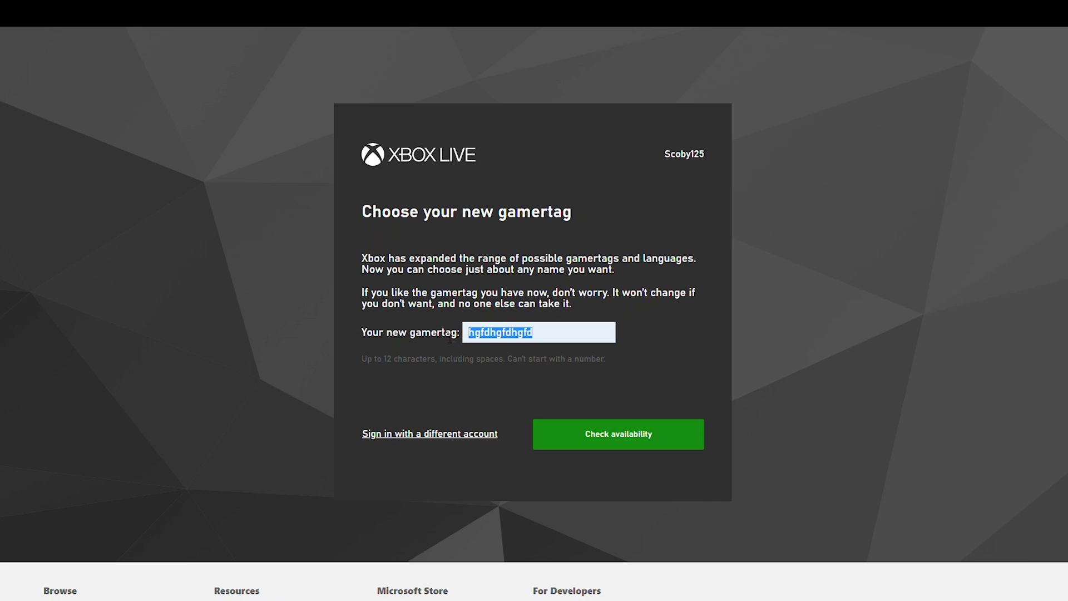
{"action": "left_click", "coordinate": [501, 331]}
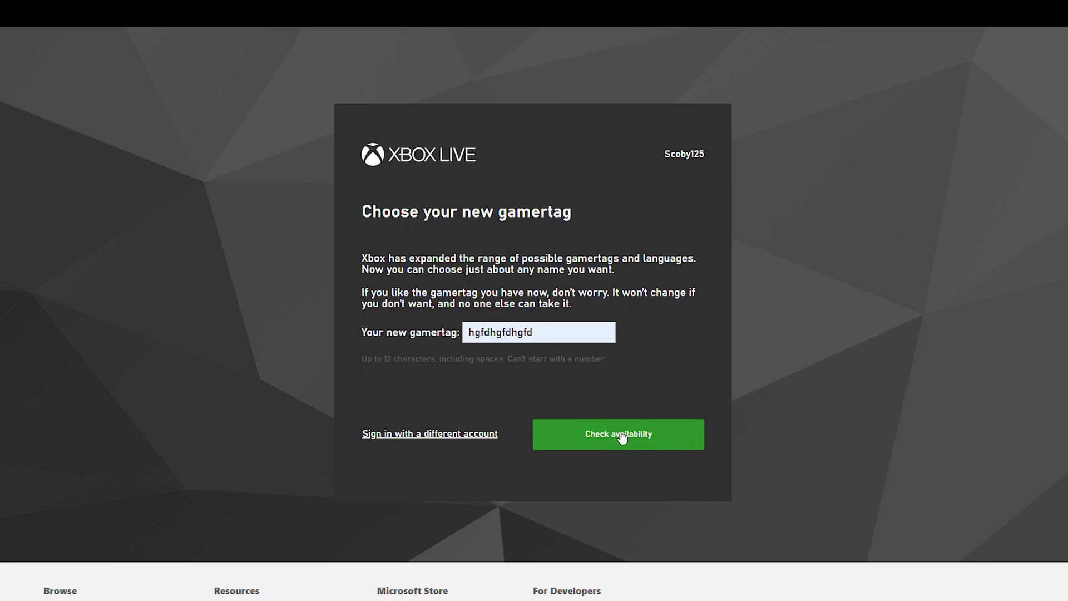
Run the availability check, then read the Xbox One and older-games preview lines.
{"action": "left_click", "coordinate": [641, 445]}
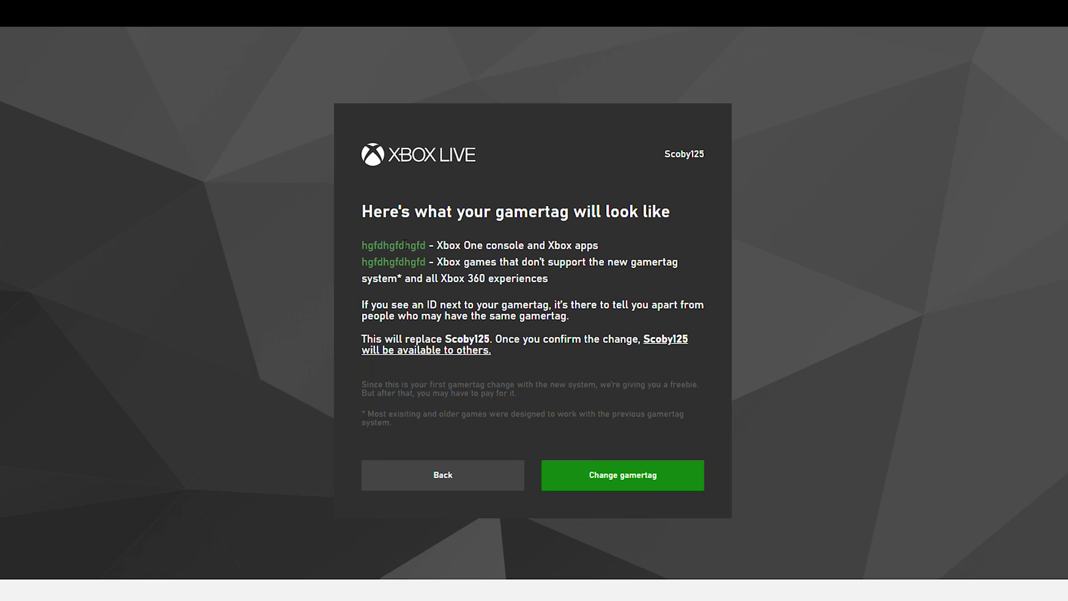
{"action": "left_click_drag", "start_coordinate": [437, 246], "coordinate": [605, 240]}
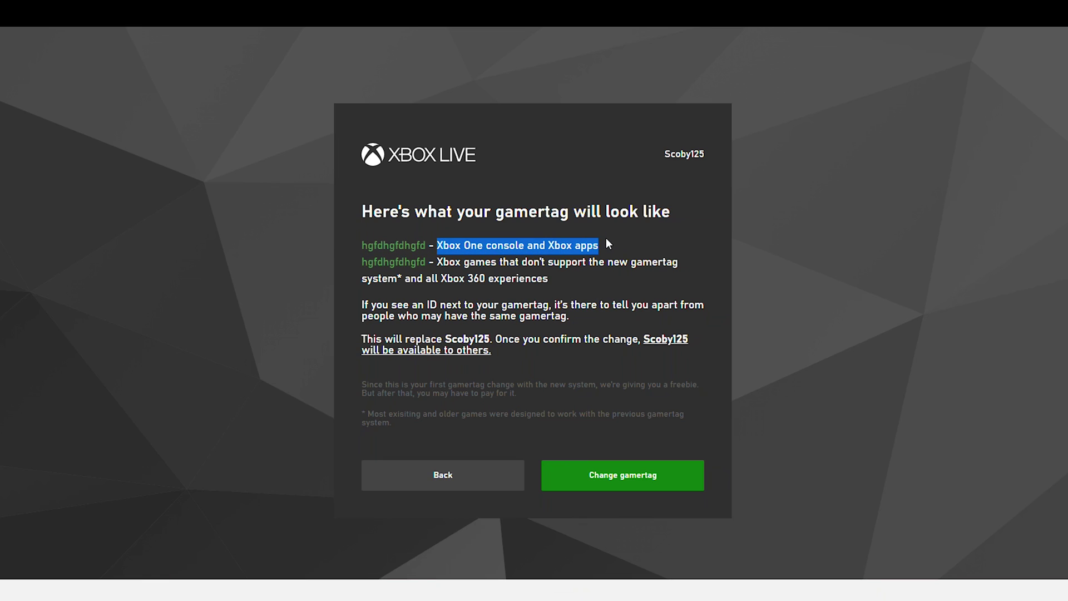
{"action": "left_click", "coordinate": [362, 247]}
{"action": "left_click_drag", "start_coordinate": [362, 245], "coordinate": [680, 262]}
{"action": "left_click", "coordinate": [439, 262]}
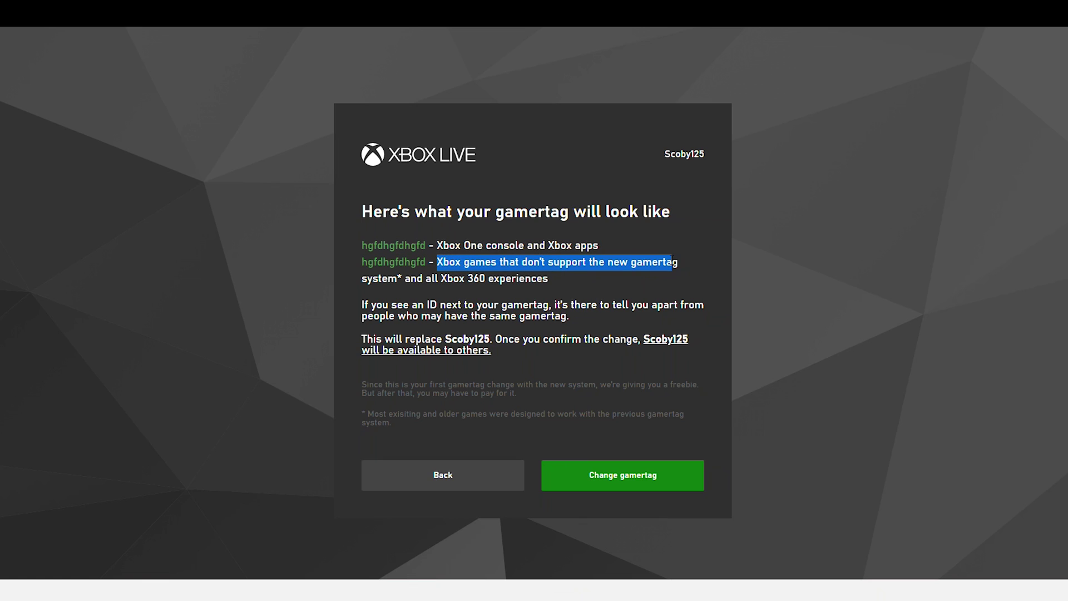
{"action": "left_click_drag", "start_coordinate": [363, 279], "coordinate": [548, 279]}
{"action": "left_click", "coordinate": [567, 273]}
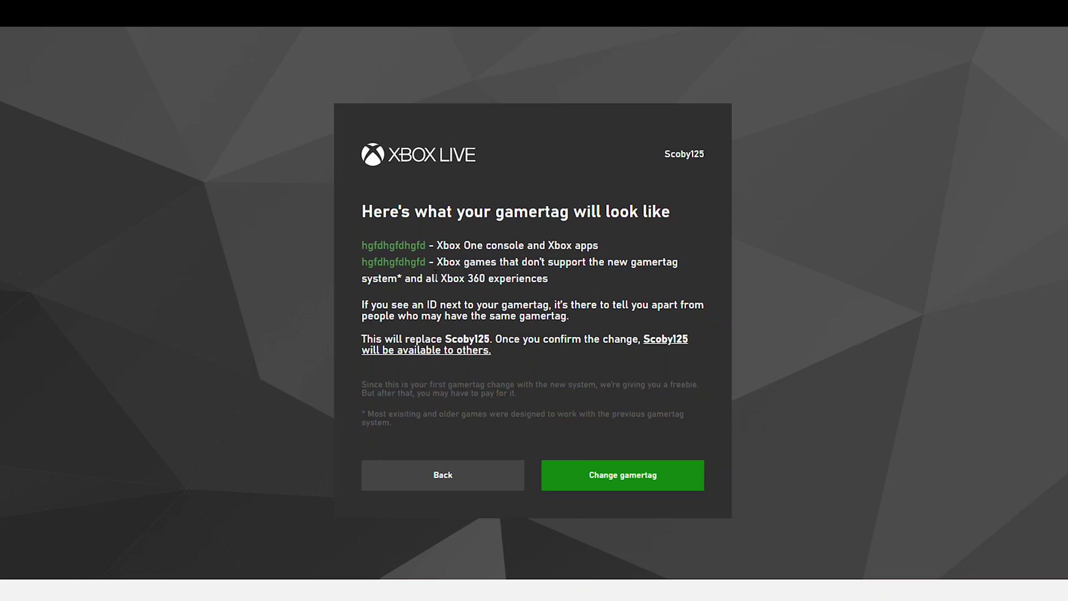
Read the second gamertag preview, the gamertag being replaced, and the freebie note.
{"action": "left_click_drag", "start_coordinate": [428, 262], "coordinate": [362, 263]}
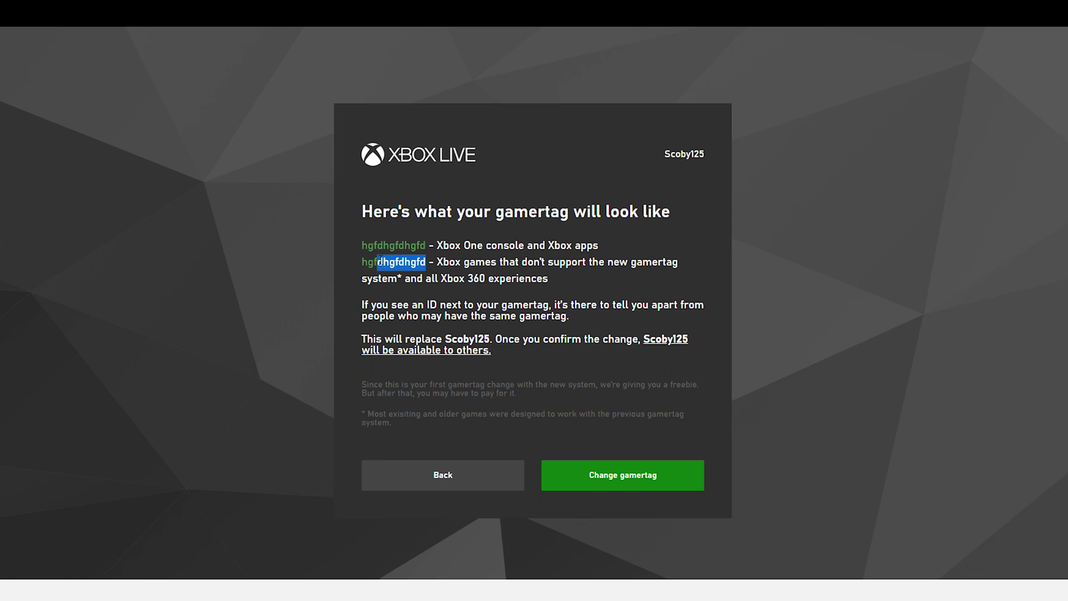
{"action": "left_click", "coordinate": [364, 263]}
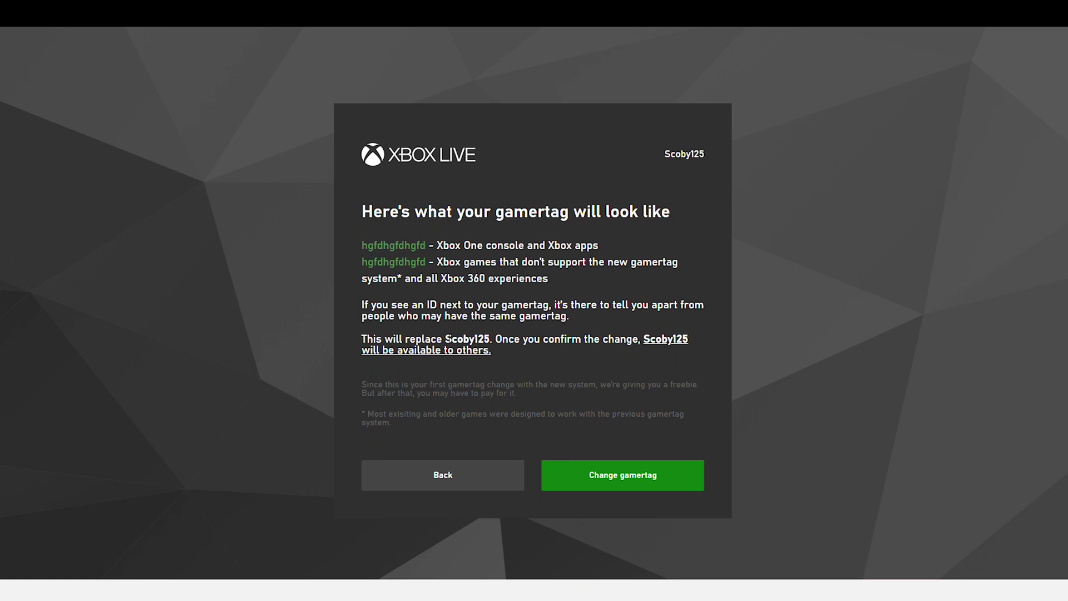
{"action": "left_click_drag", "start_coordinate": [445, 339], "coordinate": [489, 339]}
{"action": "left_click", "coordinate": [507, 346]}
{"action": "left_click_drag", "start_coordinate": [673, 385], "coordinate": [699, 385]}
{"action": "left_click", "coordinate": [694, 385]}
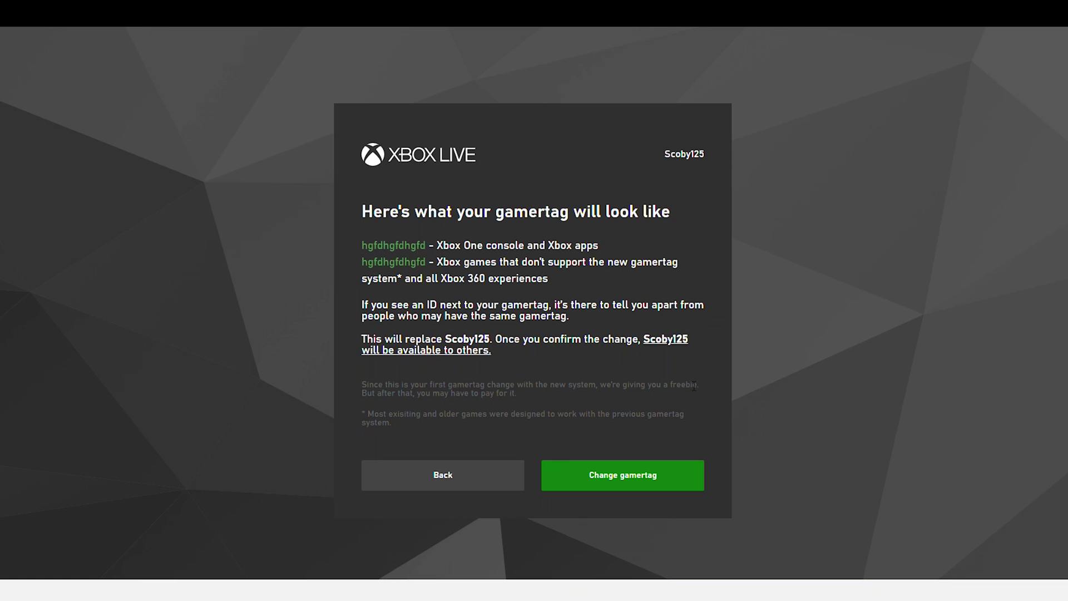